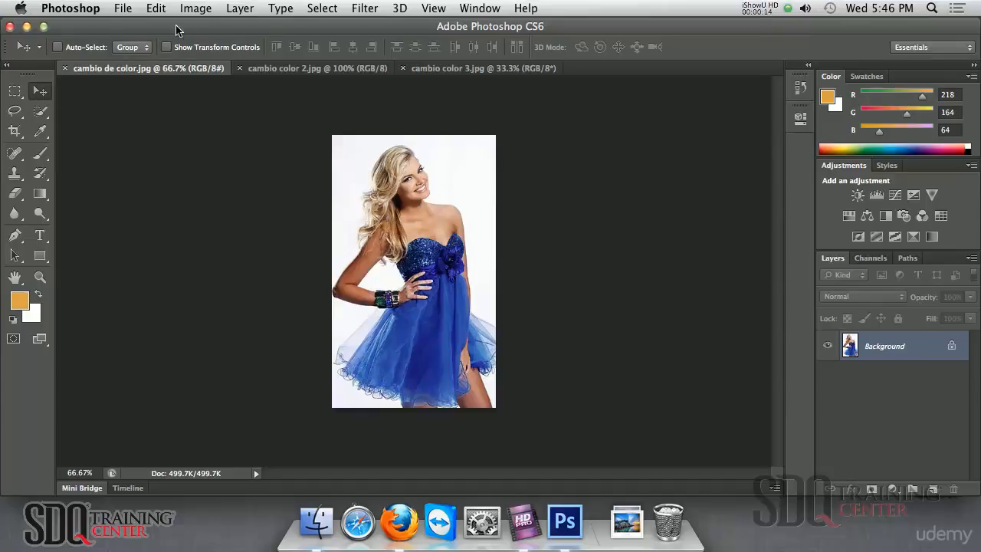
Open Hue/Saturation on the blue-dress photo and target the Blues range (195°/225°) from the dress
{"action": "left_click", "coordinate": [196, 11]}
{"action": "mouse_move", "coordinate": [214, 62]}
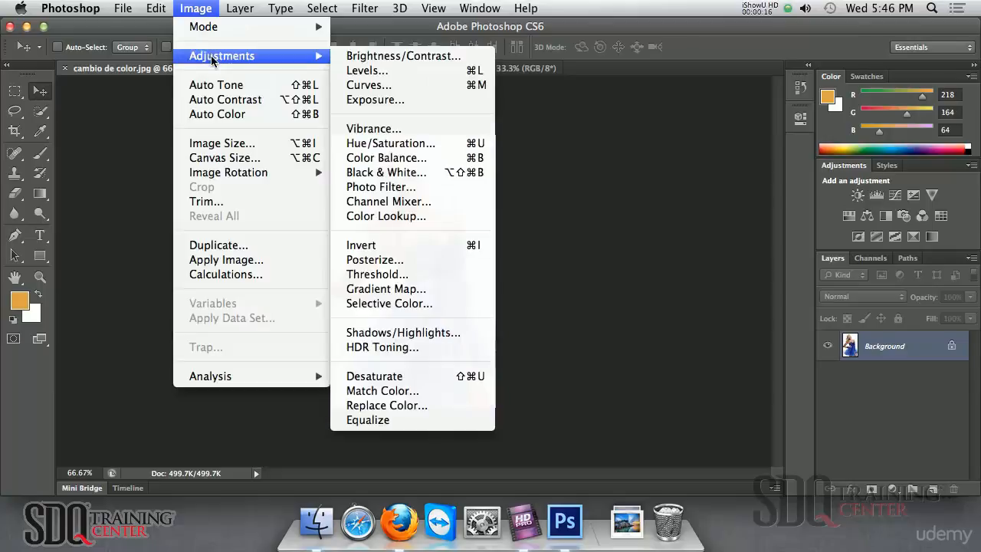
{"action": "left_click", "coordinate": [379, 143]}
{"action": "left_click_drag", "start_coordinate": [661, 74], "coordinate": [610, 70]}
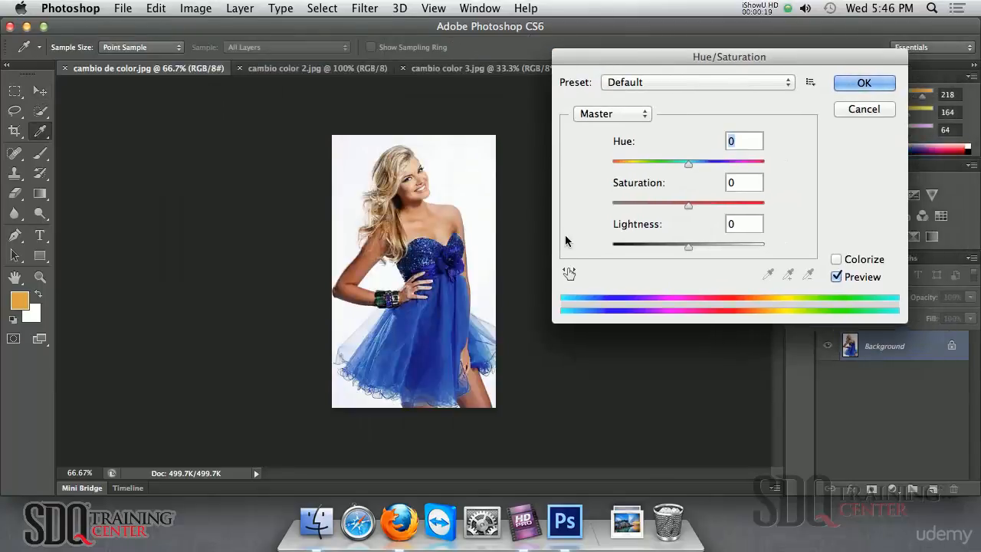
{"action": "left_click", "coordinate": [569, 273]}
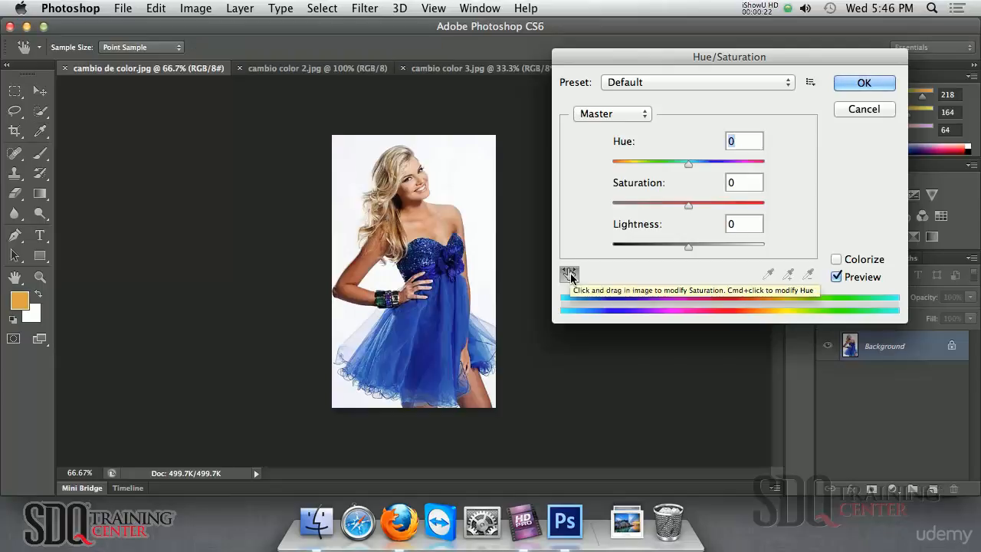
{"action": "left_click", "coordinate": [436, 311]}
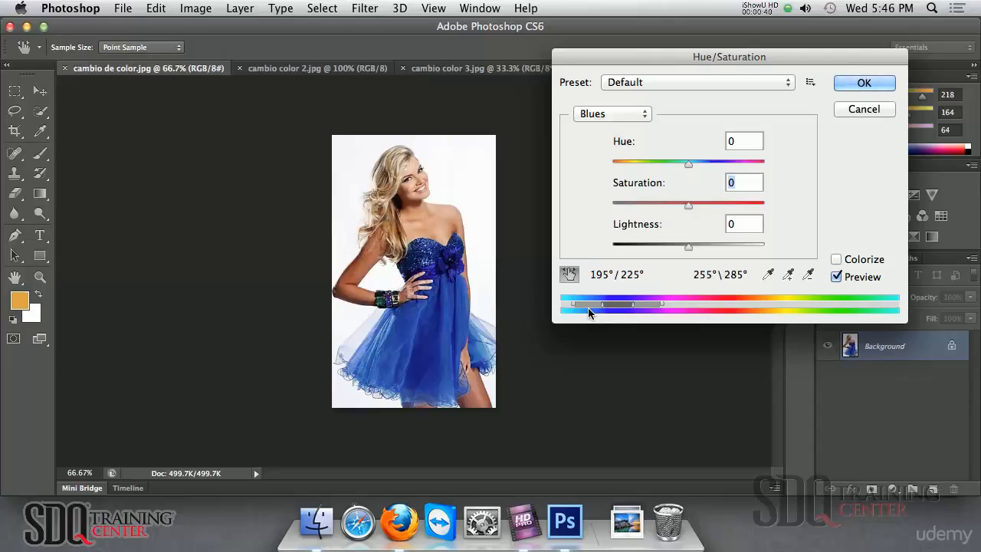
Shift the Blues hue to about +62 and widen the range to 171°/201° with extra dress samples
{"action": "left_click_drag", "start_coordinate": [618, 61], "coordinate": [598, 120]}
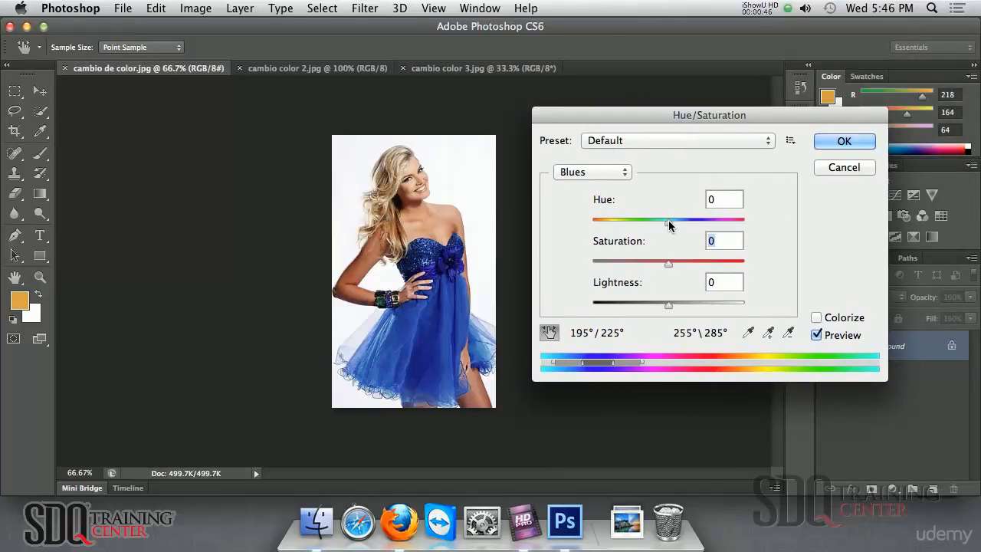
{"action": "left_click_drag", "start_coordinate": [670, 224], "coordinate": [709, 232]}
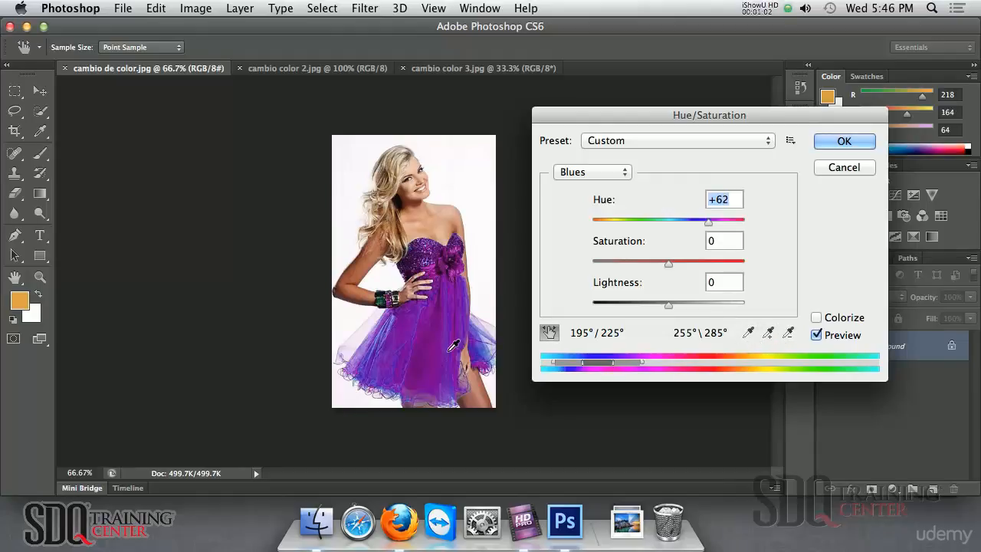
{"action": "left_click", "coordinate": [768, 335]}
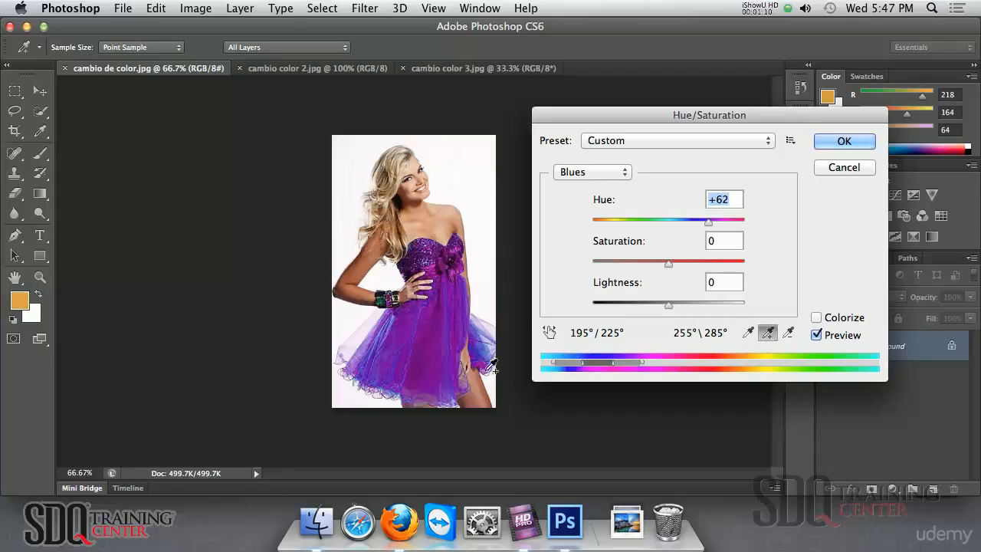
{"action": "left_click", "coordinate": [394, 337]}
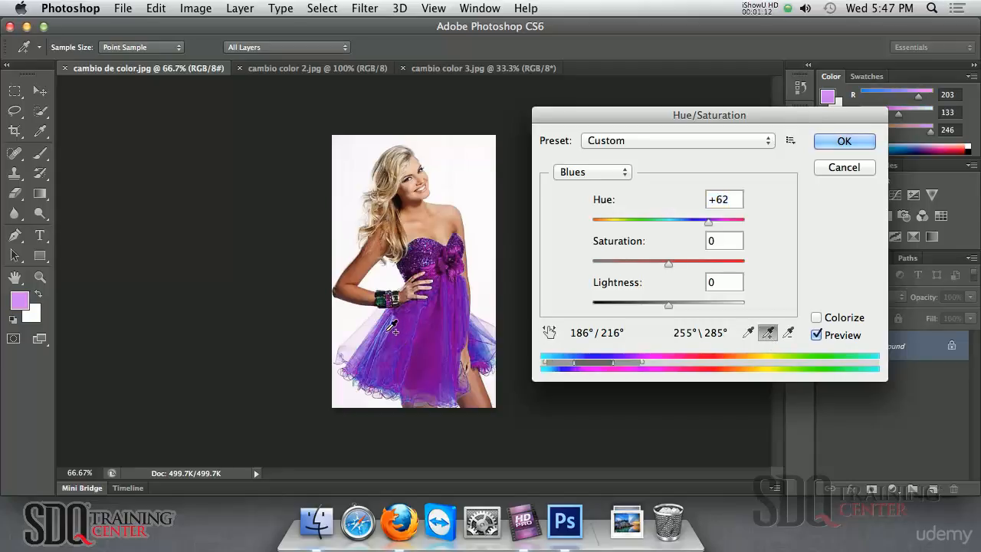
{"action": "left_click", "coordinate": [379, 345]}
{"action": "left_click", "coordinate": [372, 371]}
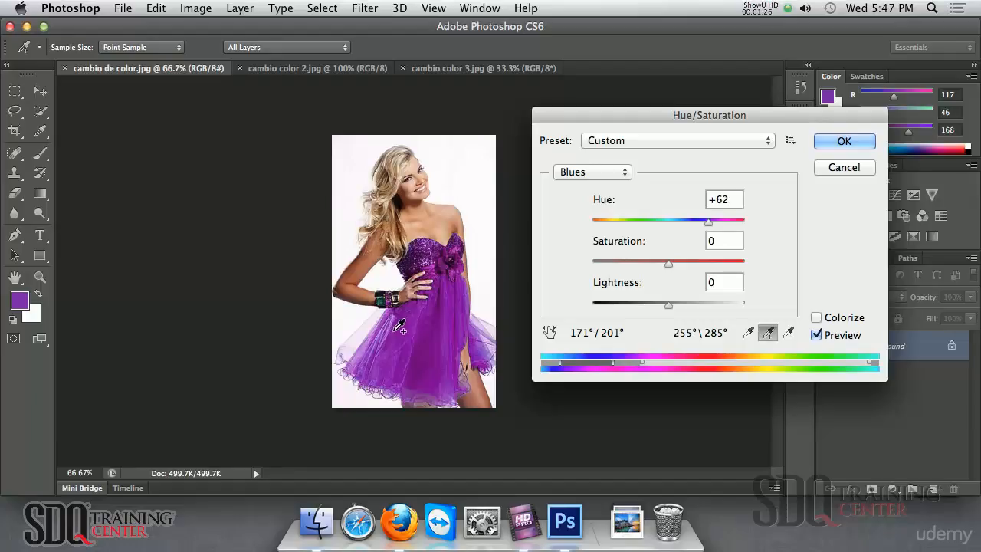
Try Hue, Saturation and Lightness changes on the dress, cancel them, and switch to cambio color 2.jpg
{"action": "mouse_move", "coordinate": [709, 225]}
{"action": "left_mouse_down"}
{"action": "mouse_move", "coordinate": [601, 223]}
{"action": "mouse_move", "coordinate": [719, 228]}
{"action": "left_mouse_up"}
{"action": "left_click_drag", "start_coordinate": [666, 267], "coordinate": [627, 257]}
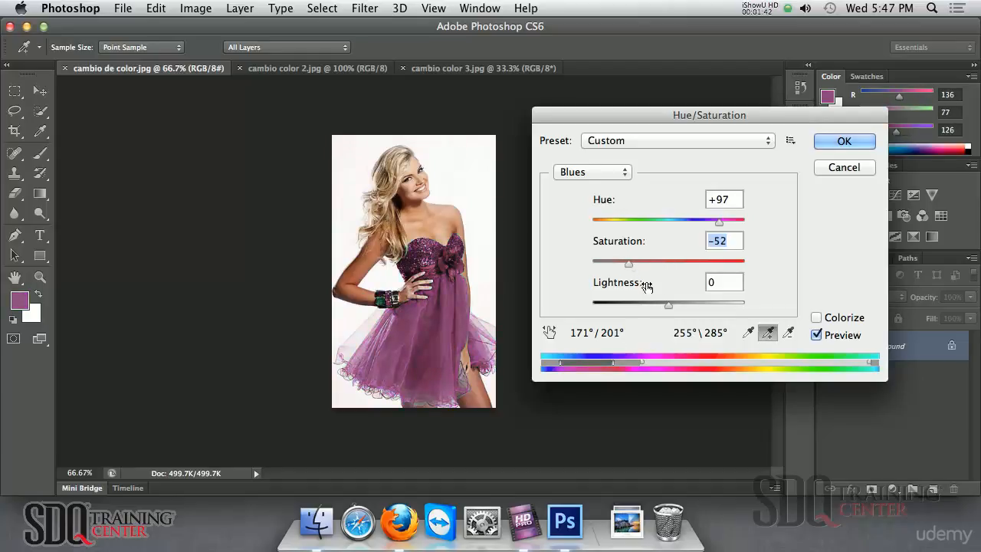
{"action": "left_click_drag", "start_coordinate": [668, 305], "coordinate": [592, 305]}
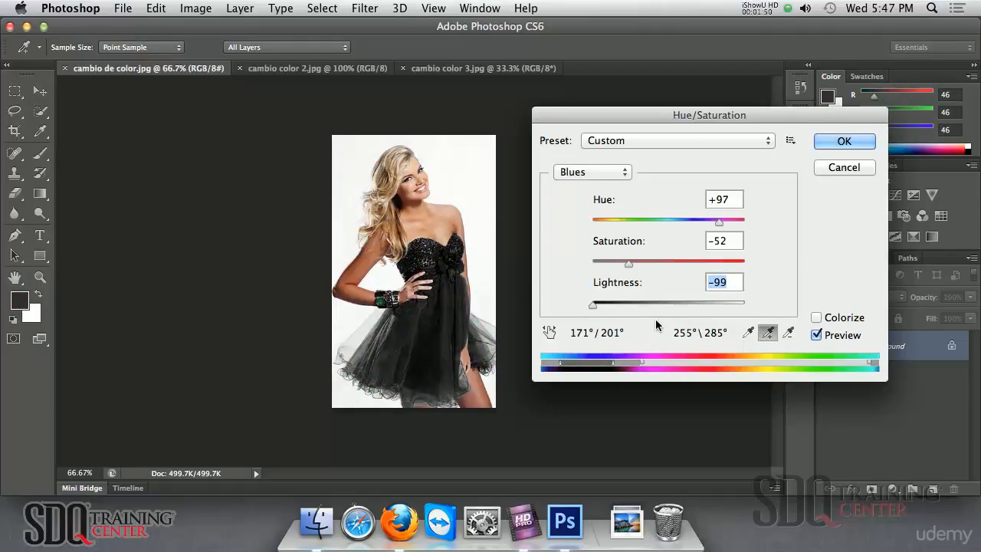
{"action": "left_click", "coordinate": [842, 172]}
{"action": "left_click", "coordinate": [313, 69]}
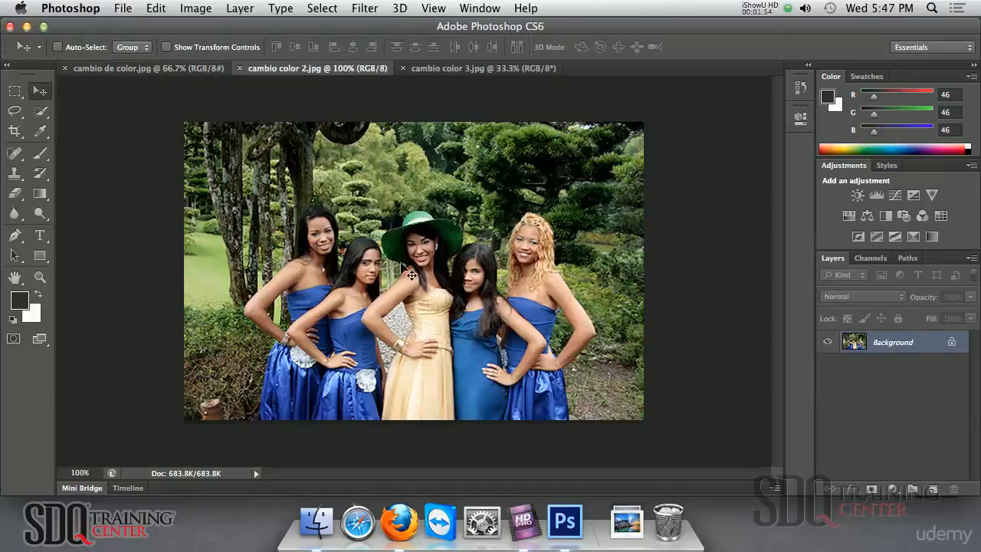
Switch to the cambio color 3.jpg poppy-field image and open the Image > Adjustments list
{"action": "left_click", "coordinate": [429, 69]}
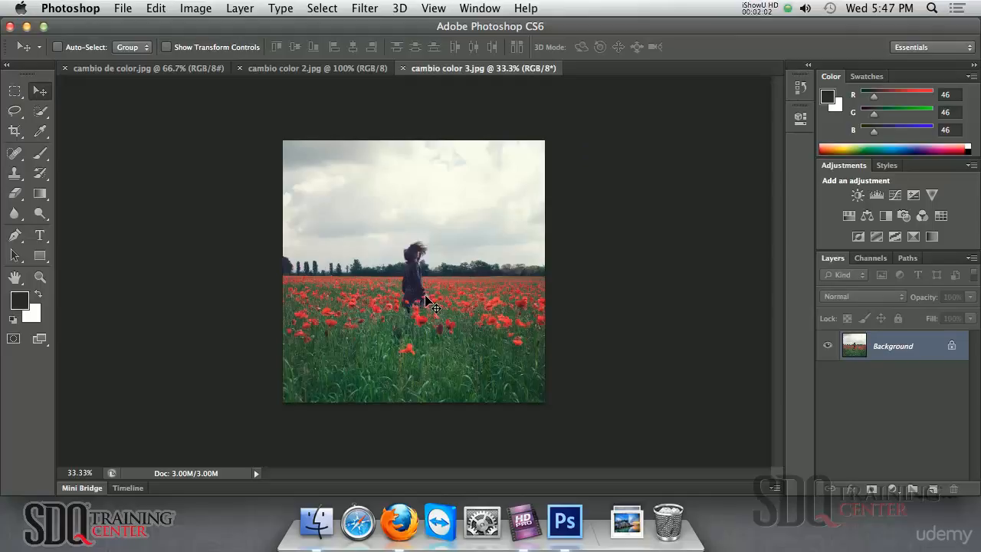
{"action": "left_click", "coordinate": [199, 9]}
Open Hue/Saturation and target the red poppies' colour range from the photo
{"action": "mouse_move", "coordinate": [206, 55]}
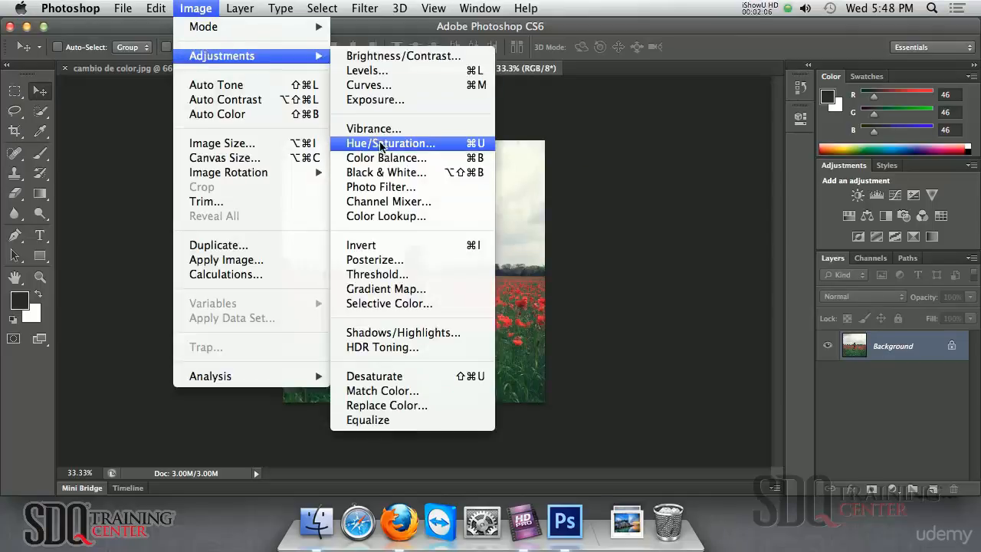
{"action": "left_click", "coordinate": [384, 146]}
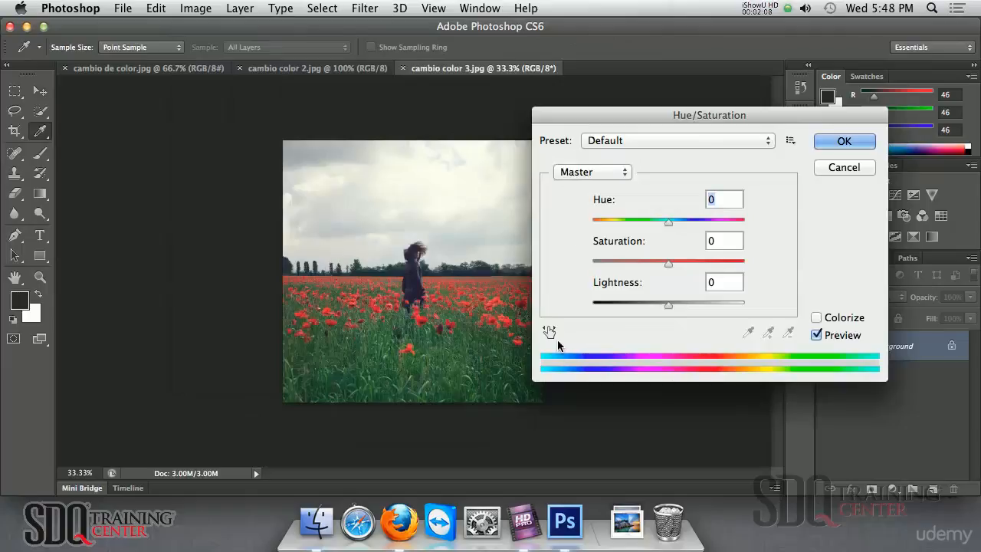
{"action": "left_click", "coordinate": [550, 332]}
{"action": "left_click_drag", "start_coordinate": [635, 116], "coordinate": [709, 113]}
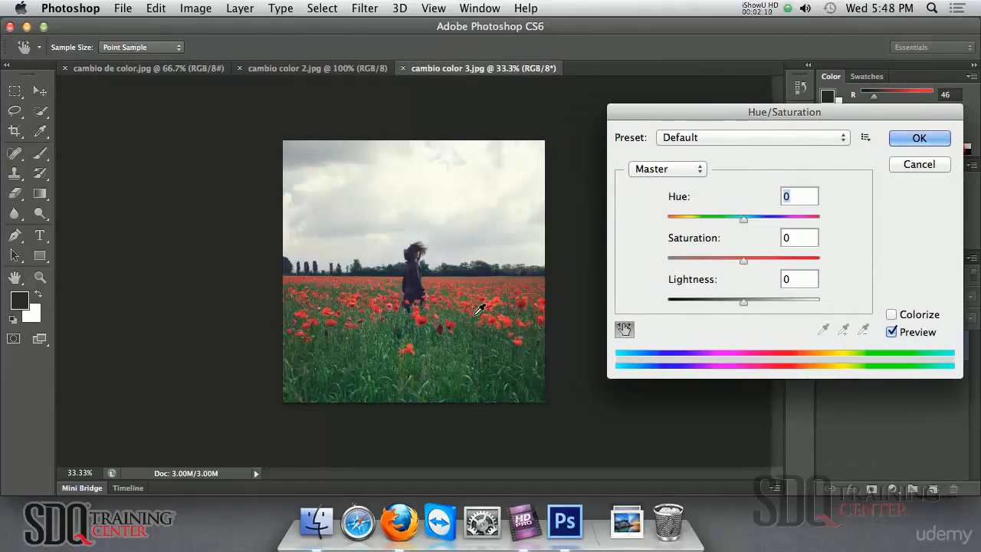
{"action": "left_click", "coordinate": [411, 348]}
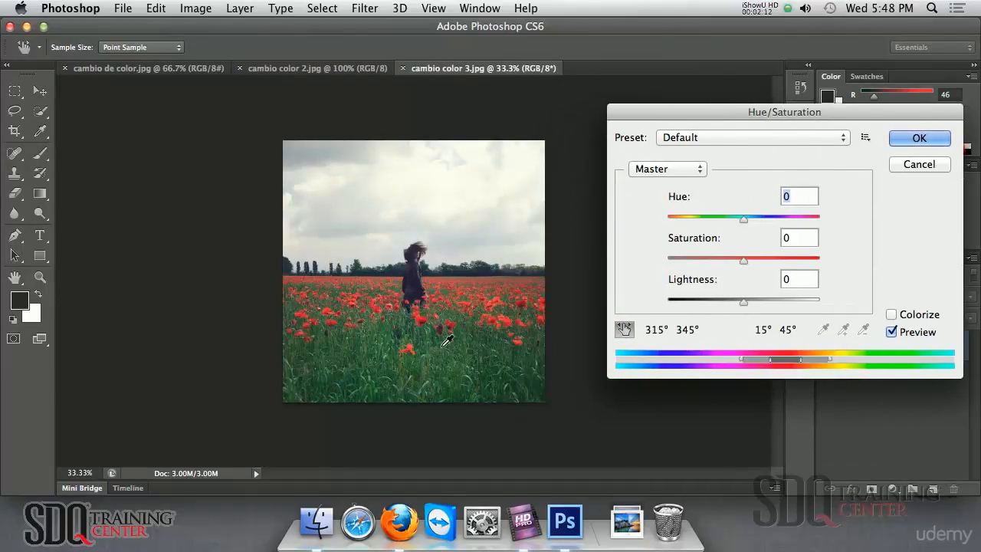
Set the Reds hue to +60, add dark red flower samples, adjust Magentas hue, and apply
{"action": "left_click_drag", "start_coordinate": [748, 223], "coordinate": [782, 224]}
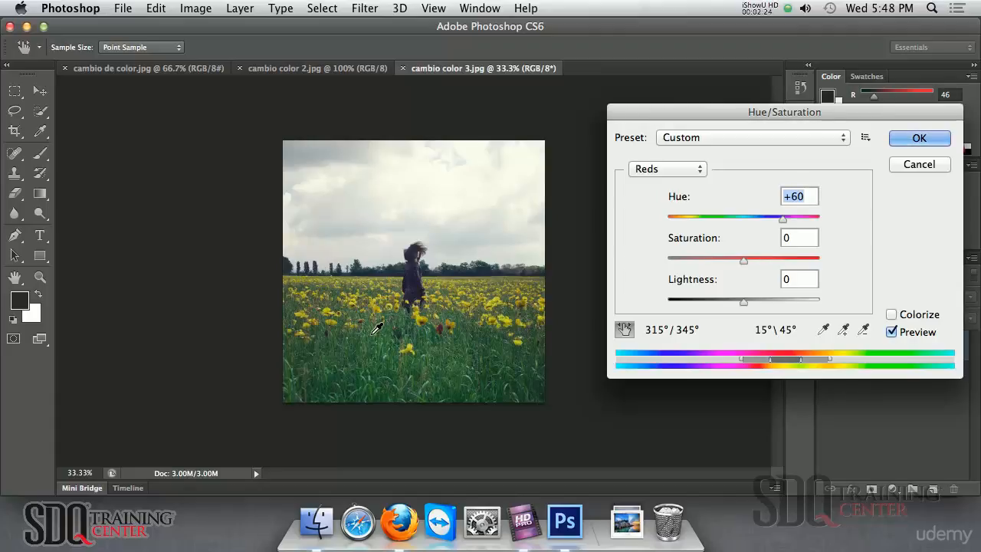
{"action": "left_click", "coordinate": [842, 331]}
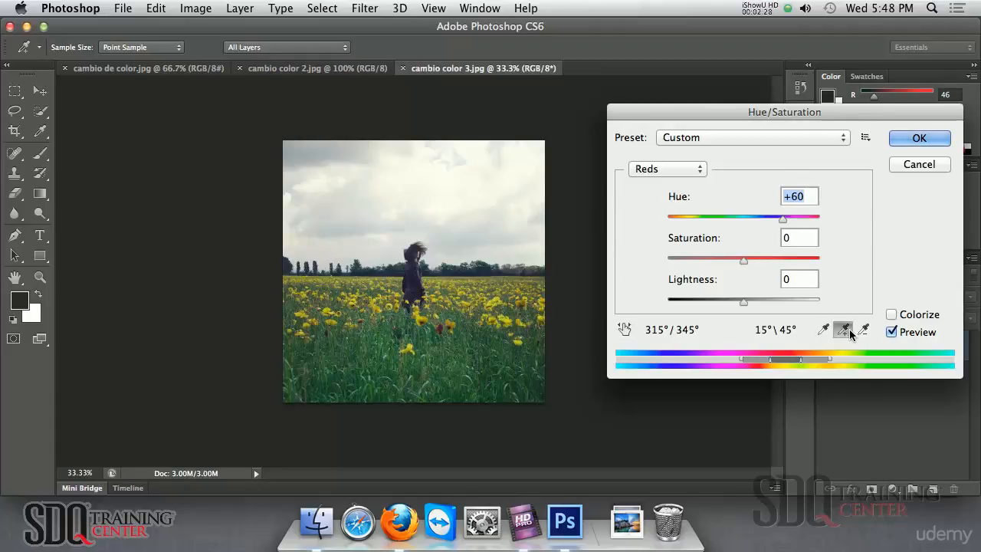
{"action": "left_click", "coordinate": [446, 328]}
{"action": "left_click", "coordinate": [442, 330]}
{"action": "left_click", "coordinate": [442, 328]}
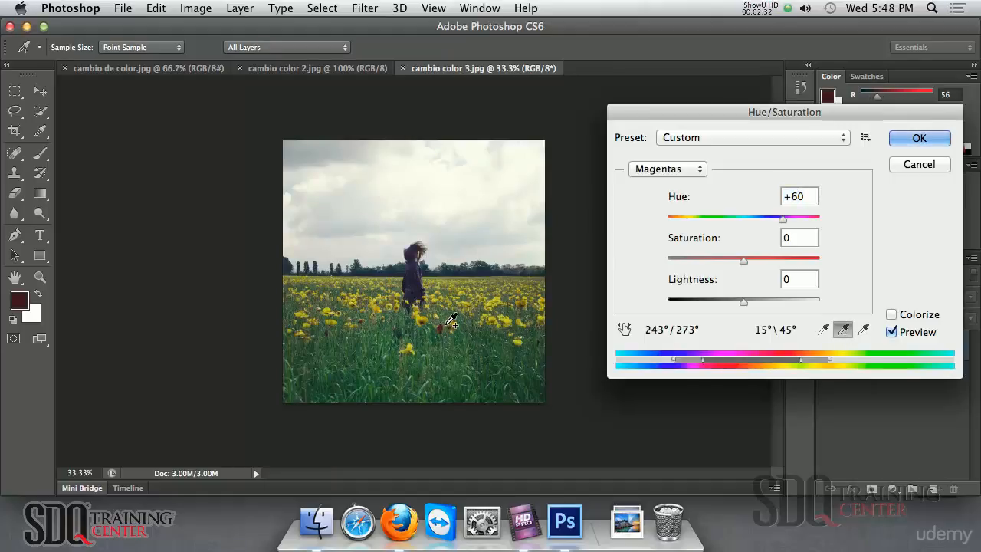
{"action": "mouse_move", "coordinate": [782, 219]}
{"action": "left_mouse_down"}
{"action": "mouse_move", "coordinate": [795, 219]}
{"action": "mouse_move", "coordinate": [781, 221]}
{"action": "left_mouse_up"}
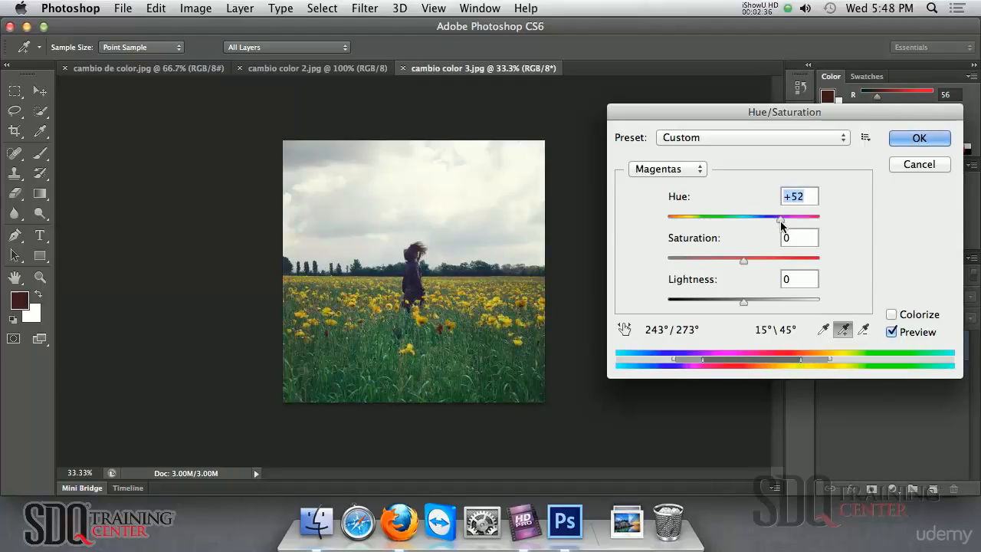
{"action": "left_click", "coordinate": [919, 139]}
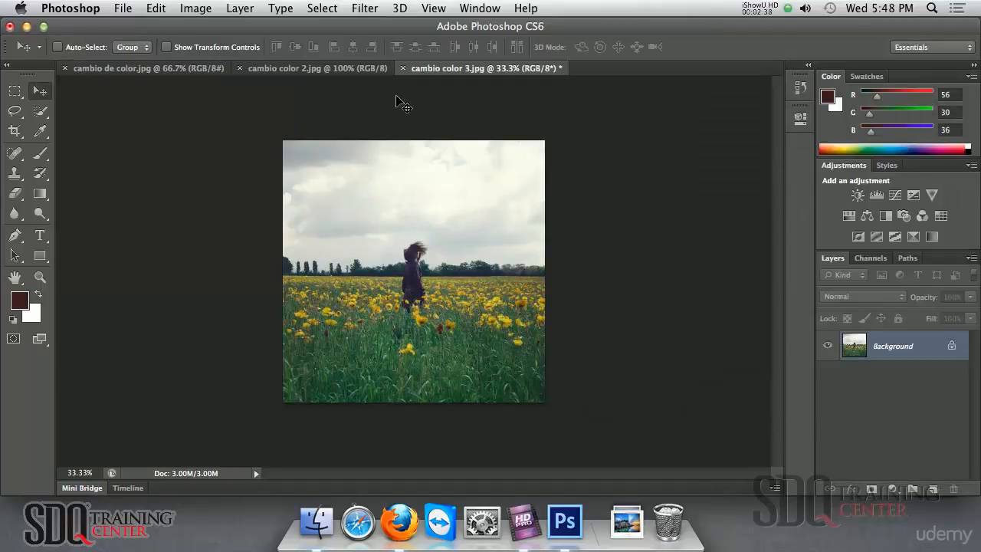
{"action": "left_click", "coordinate": [322, 68]}
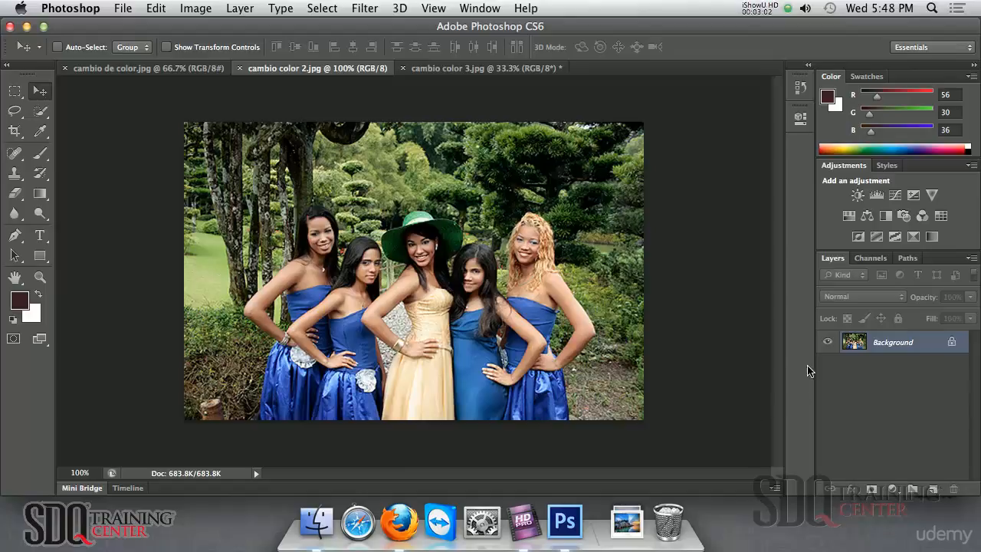
{"action": "left_click", "coordinate": [194, 10]}
{"action": "mouse_move", "coordinate": [198, 58]}
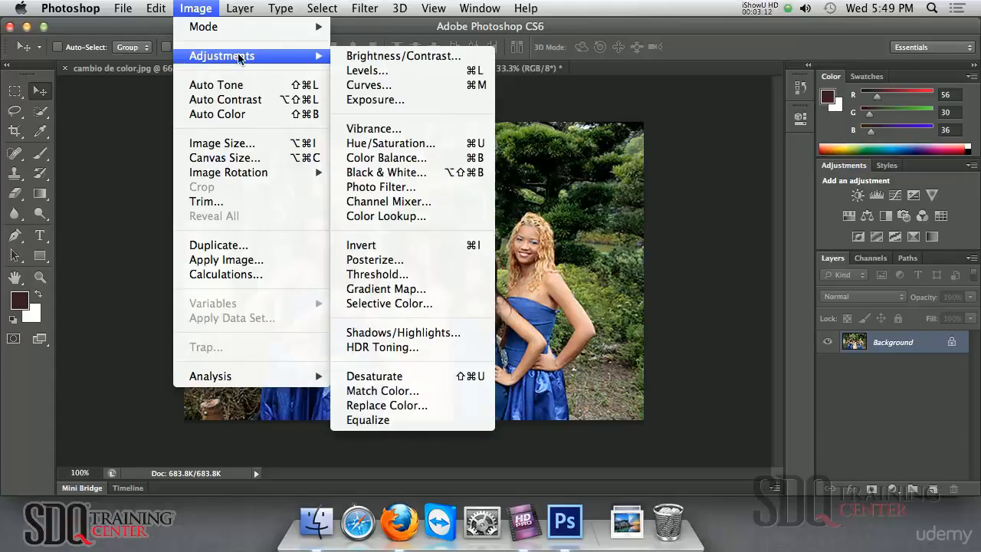
{"action": "left_click", "coordinate": [730, 209]}
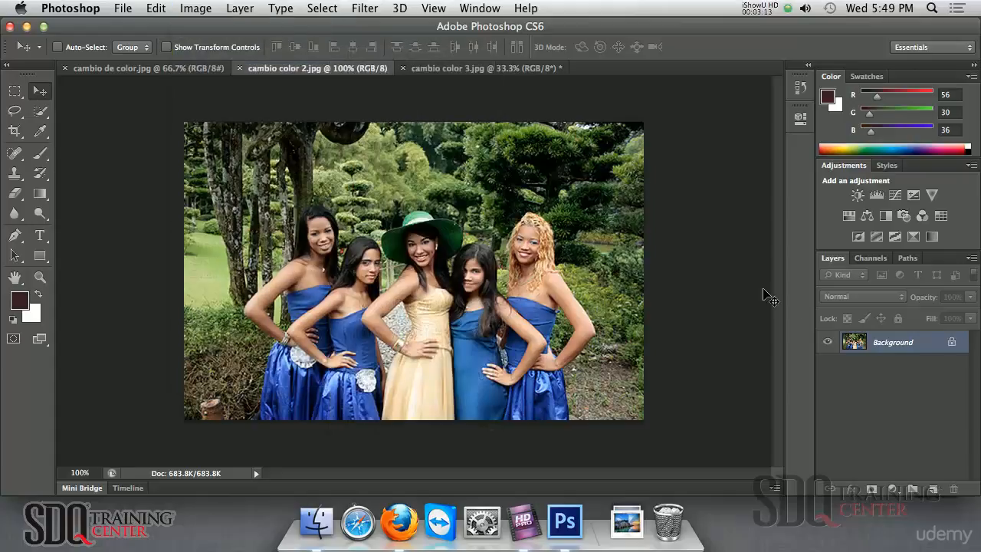
Add a Hue/Saturation adjustment layer above Background and activate its targeted-adjustment hand
{"action": "left_click", "coordinate": [894, 490]}
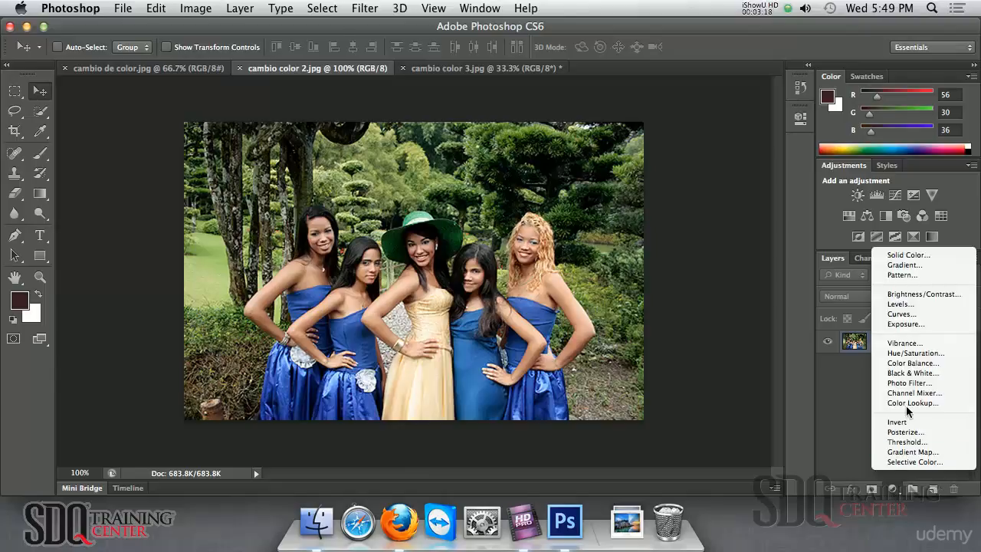
{"action": "left_click", "coordinate": [915, 353]}
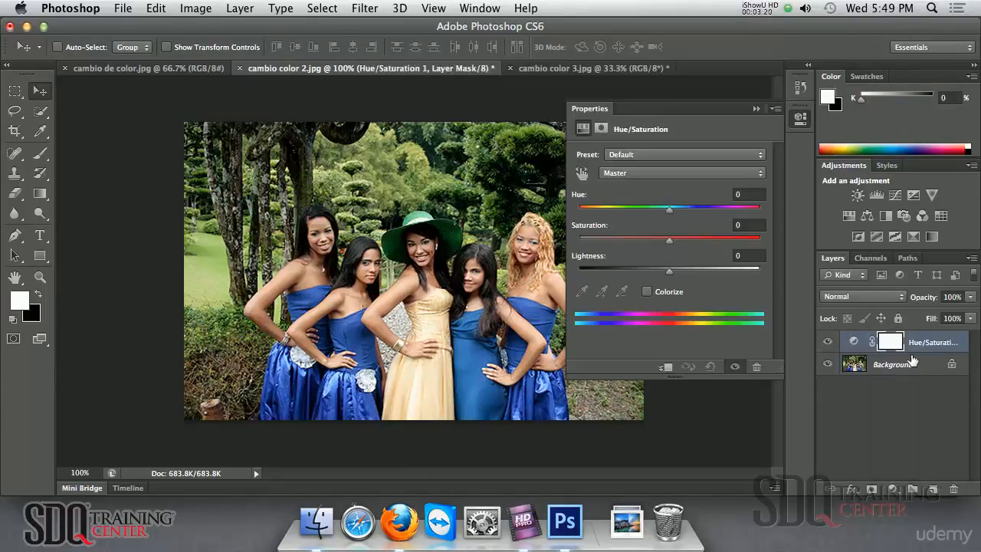
{"action": "left_click", "coordinate": [583, 174]}
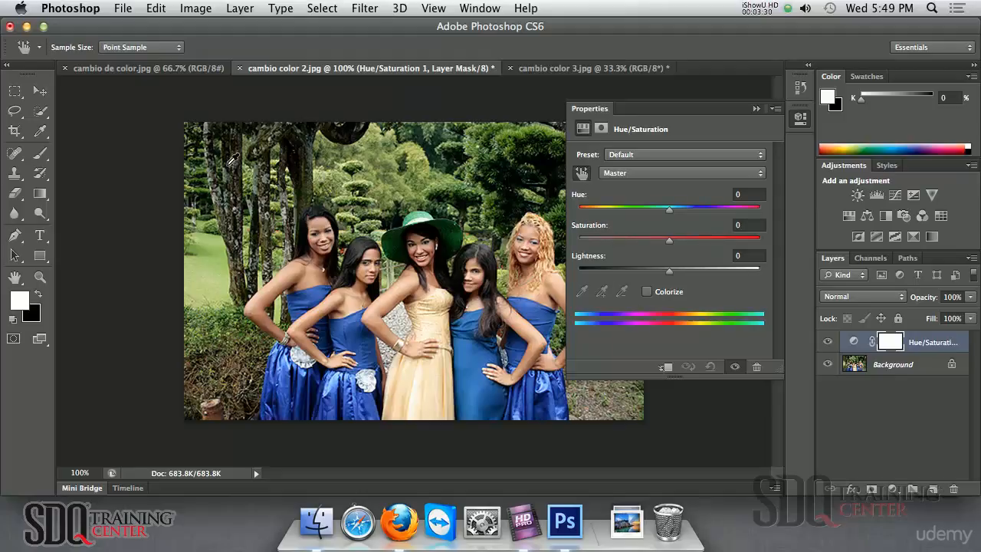
Target Cyans from a blue dress, add its other tones, and set Hue to +104 for magenta dresses
{"action": "left_click", "coordinate": [479, 360]}
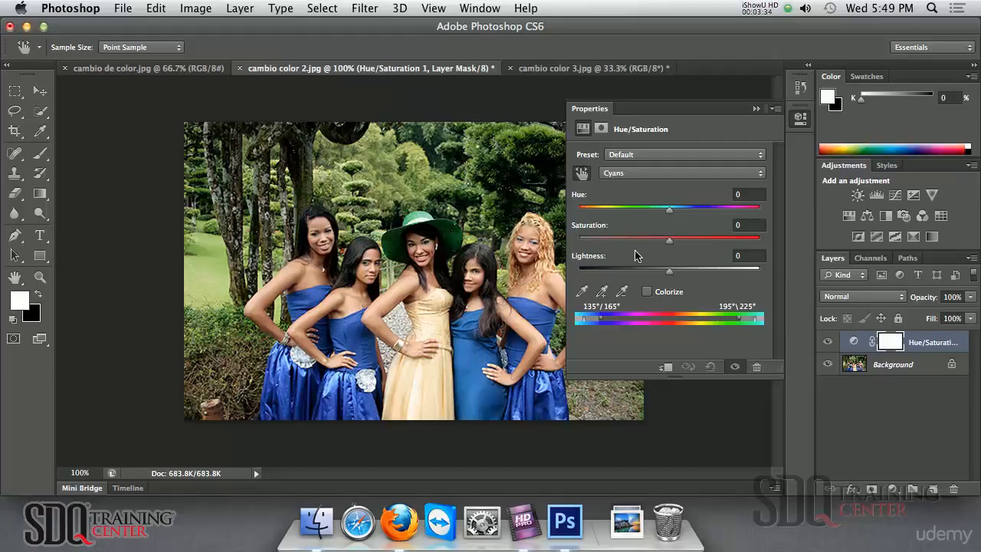
{"action": "left_click_drag", "start_coordinate": [669, 217], "coordinate": [712, 218]}
{"action": "left_click", "coordinate": [602, 291]}
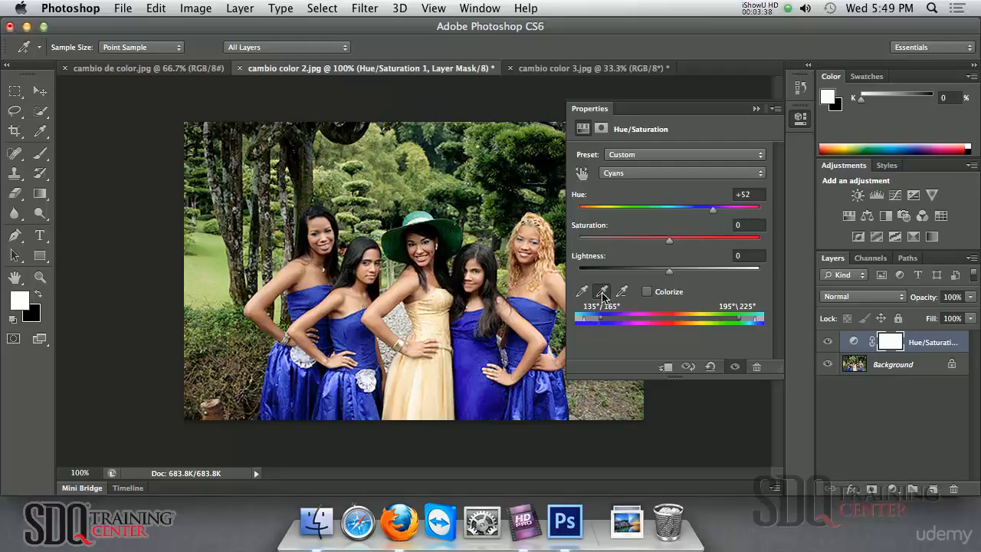
{"action": "left_click", "coordinate": [532, 408]}
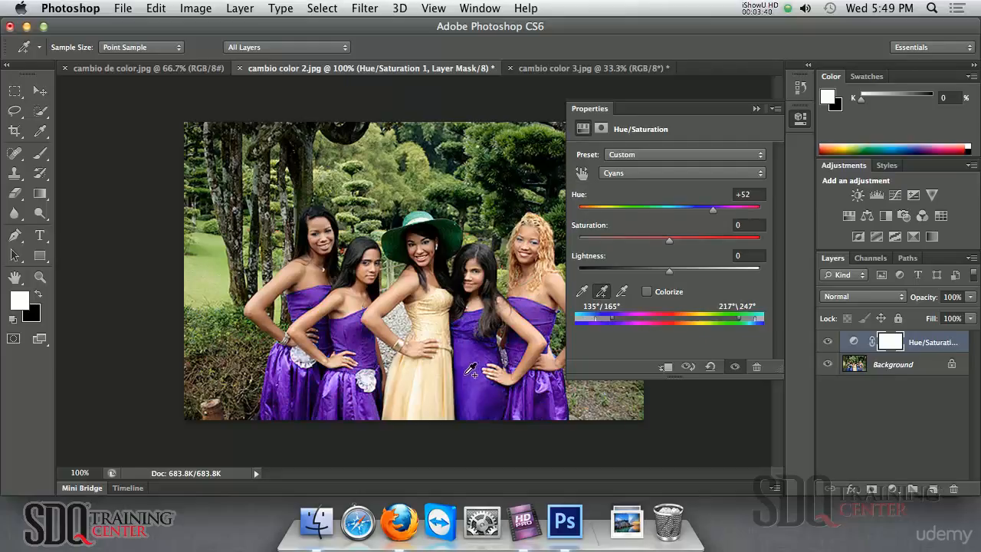
{"action": "left_click_drag", "start_coordinate": [715, 209], "coordinate": [732, 208]}
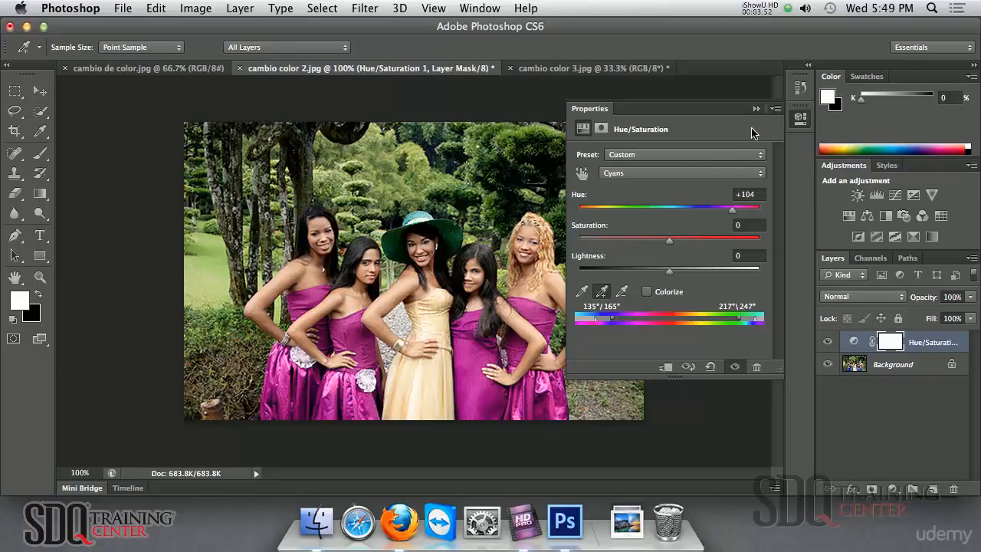
{"action": "left_click", "coordinate": [756, 108]}
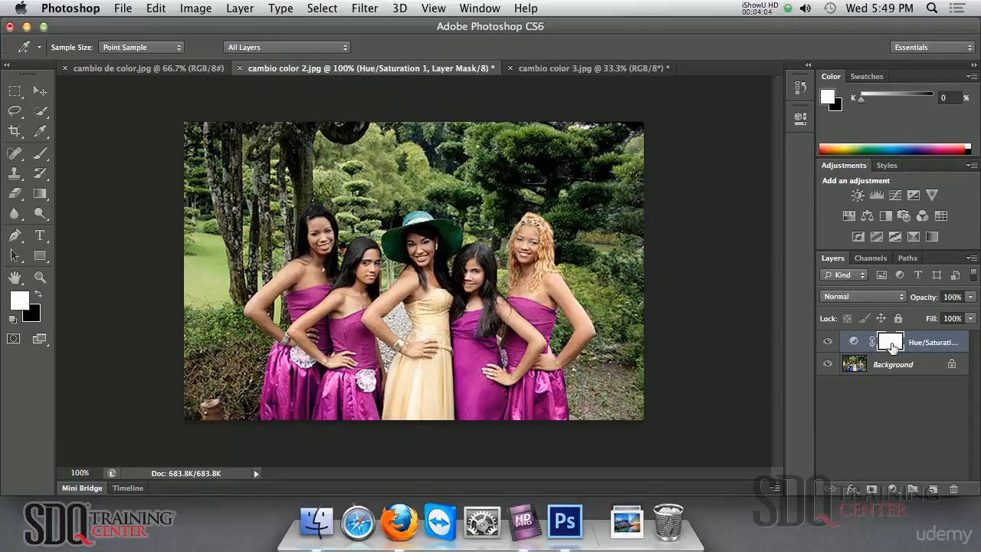
Select the Brush tool (55% opacity, size 6) with black as the foreground colour
{"action": "key", "text": "v"}
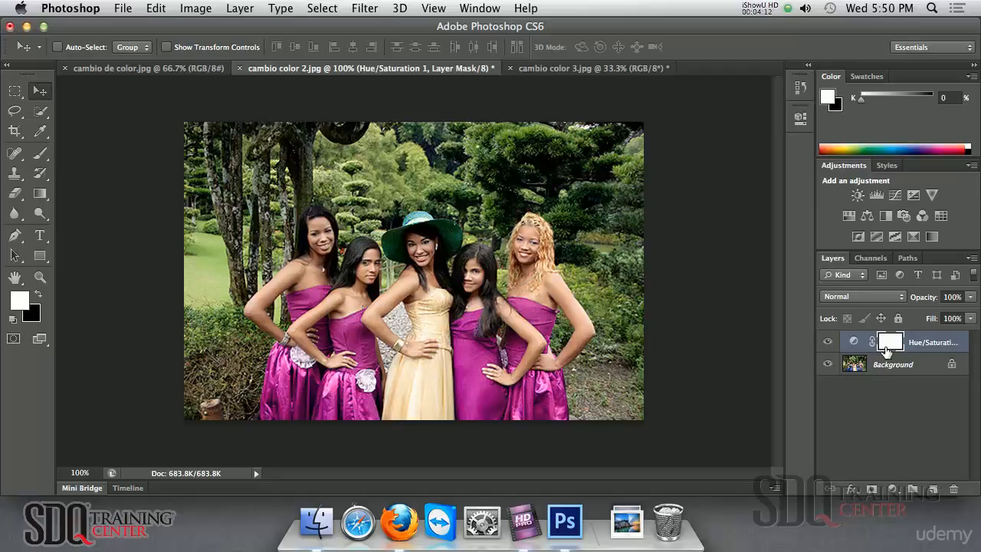
{"action": "left_click", "coordinate": [39, 156]}
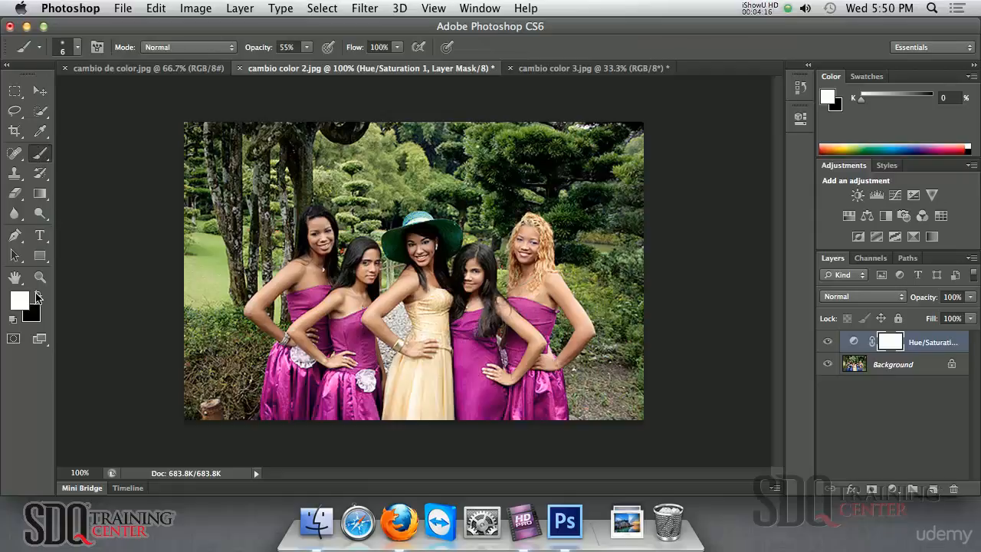
{"action": "left_click", "coordinate": [38, 297]}
Set the brush to 88 px at 100% opacity and paint the left dresses back to blue on the mask
{"action": "right_click", "coordinate": [443, 282]}
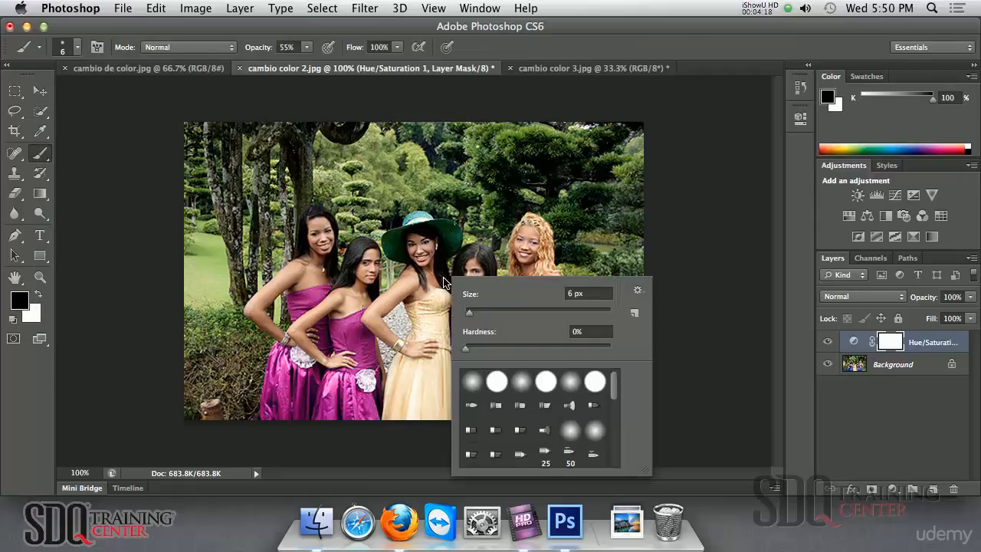
{"action": "left_click_drag", "start_coordinate": [507, 309], "coordinate": [529, 313]}
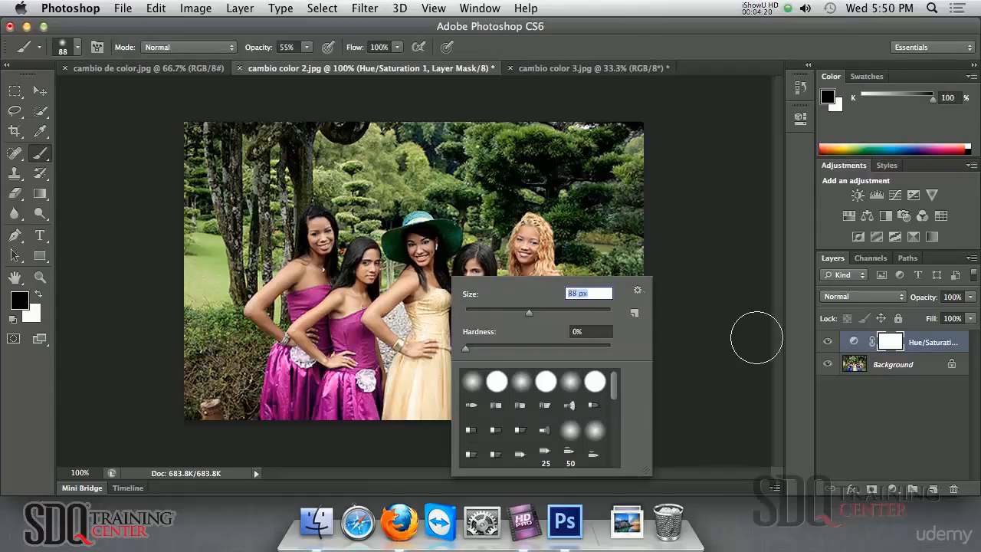
{"action": "left_click", "coordinate": [303, 309]}
{"action": "mouse_move", "coordinate": [303, 309]}
{"action": "left_mouse_down"}
{"action": "mouse_move", "coordinate": [295, 414]}
{"action": "mouse_move", "coordinate": [310, 351]}
{"action": "left_mouse_up"}
{"action": "left_click", "coordinate": [307, 48]}
{"action": "left_click_drag", "start_coordinate": [307, 57], "coordinate": [343, 60]}
{"action": "mouse_move", "coordinate": [331, 279]}
{"action": "left_mouse_down"}
{"action": "mouse_move", "coordinate": [297, 427]}
{"action": "mouse_move", "coordinate": [282, 326]}
{"action": "mouse_move", "coordinate": [283, 428]}
{"action": "mouse_move", "coordinate": [343, 400]}
{"action": "mouse_move", "coordinate": [353, 276]}
{"action": "mouse_move", "coordinate": [366, 427]}
{"action": "mouse_move", "coordinate": [410, 342]}
{"action": "mouse_move", "coordinate": [437, 366]}
{"action": "mouse_move", "coordinate": [437, 428]}
{"action": "mouse_move", "coordinate": [459, 306]}
{"action": "mouse_move", "coordinate": [455, 357]}
{"action": "left_mouse_up"}
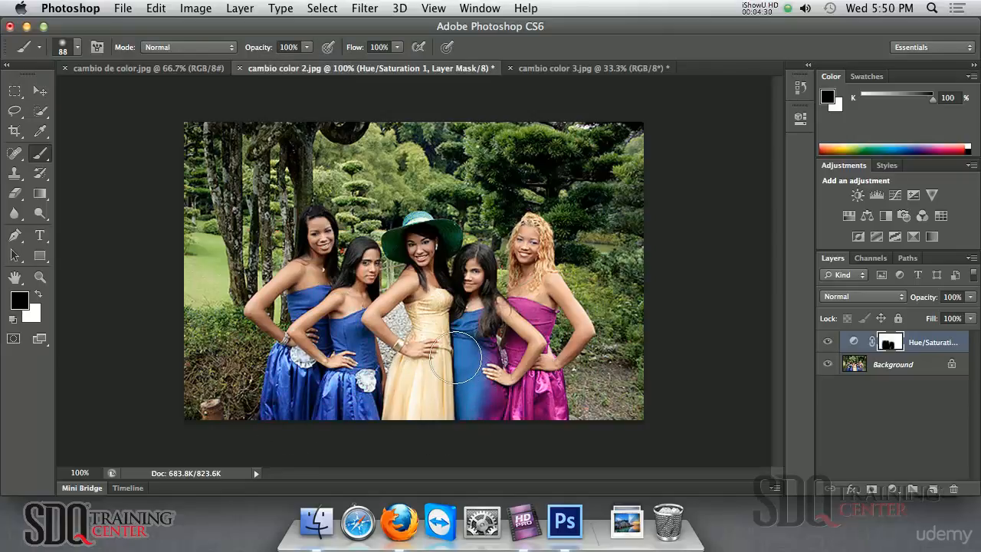
With a hard round brush, restore the fourth dress to blue, then paint white over the right skirt
{"action": "right_click", "coordinate": [458, 357]}
{"action": "left_click", "coordinate": [510, 404]}
{"action": "left_click", "coordinate": [453, 303]}
{"action": "mouse_move", "coordinate": [454, 307]}
{"action": "left_mouse_down"}
{"action": "mouse_move", "coordinate": [473, 376]}
{"action": "mouse_move", "coordinate": [462, 417]}
{"action": "mouse_move", "coordinate": [473, 399]}
{"action": "left_mouse_up"}
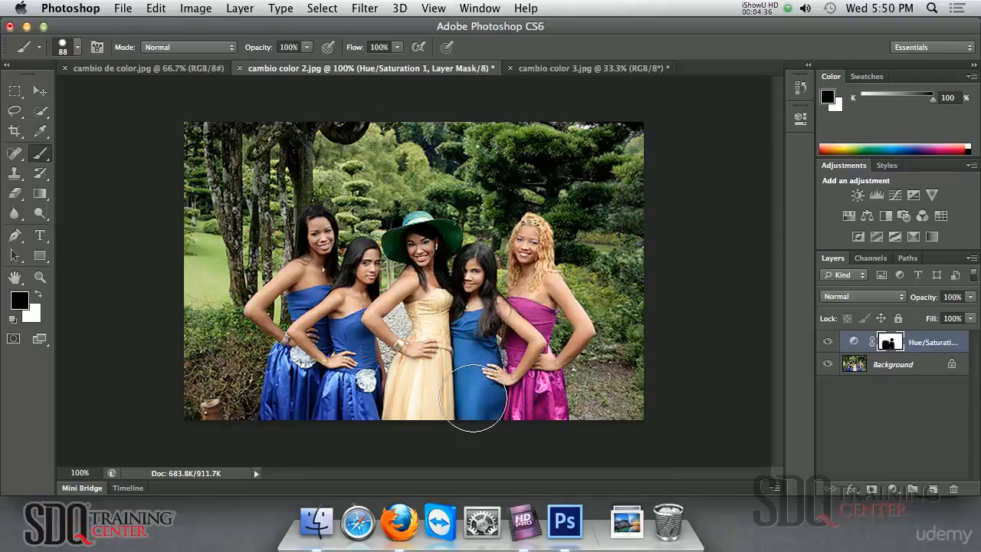
{"action": "left_click_drag", "start_coordinate": [448, 353], "coordinate": [644, 361]}
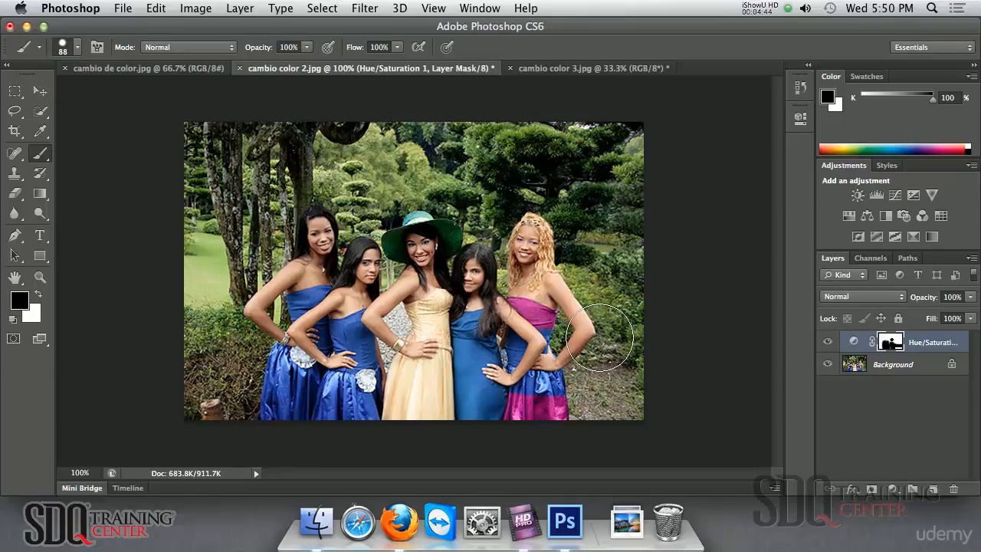
{"action": "left_click", "coordinate": [37, 295]}
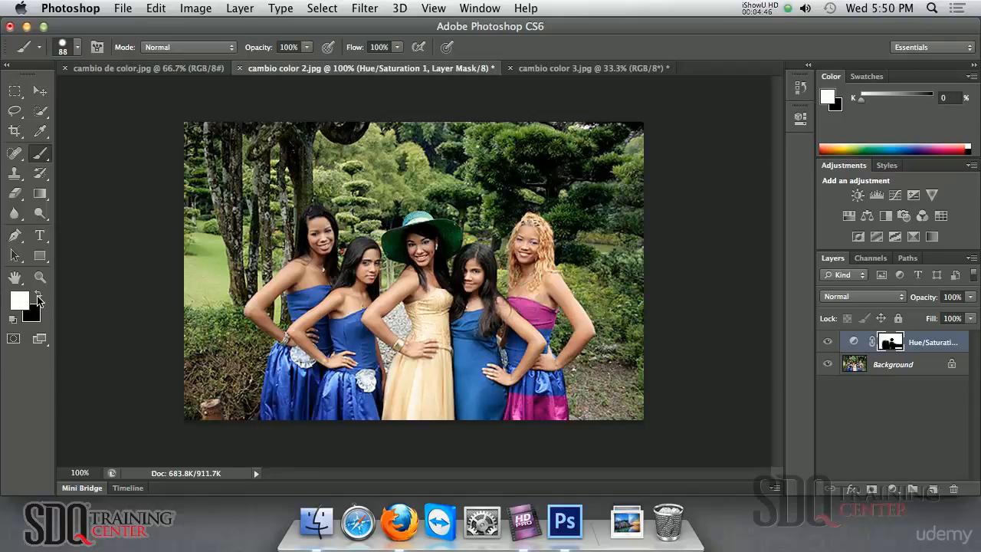
{"action": "mouse_move", "coordinate": [559, 352]}
{"action": "left_mouse_down"}
{"action": "mouse_move", "coordinate": [558, 391]}
{"action": "mouse_move", "coordinate": [541, 383]}
{"action": "mouse_move", "coordinate": [532, 336]}
{"action": "mouse_move", "coordinate": [541, 310]}
{"action": "left_mouse_up"}
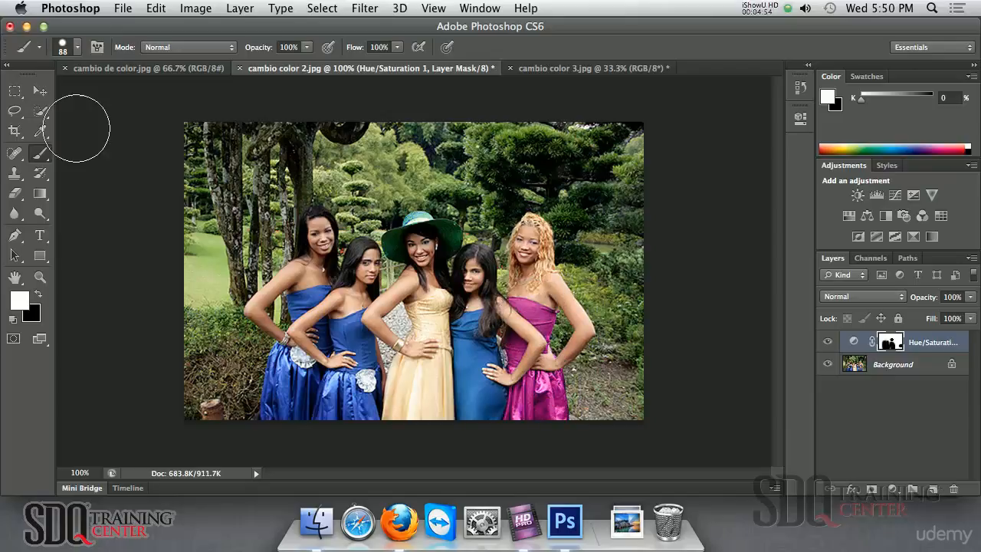
Switch to the Move tool and reopen the Hue/Saturation 1 layer's adjustment settings
{"action": "left_click", "coordinate": [36, 95]}
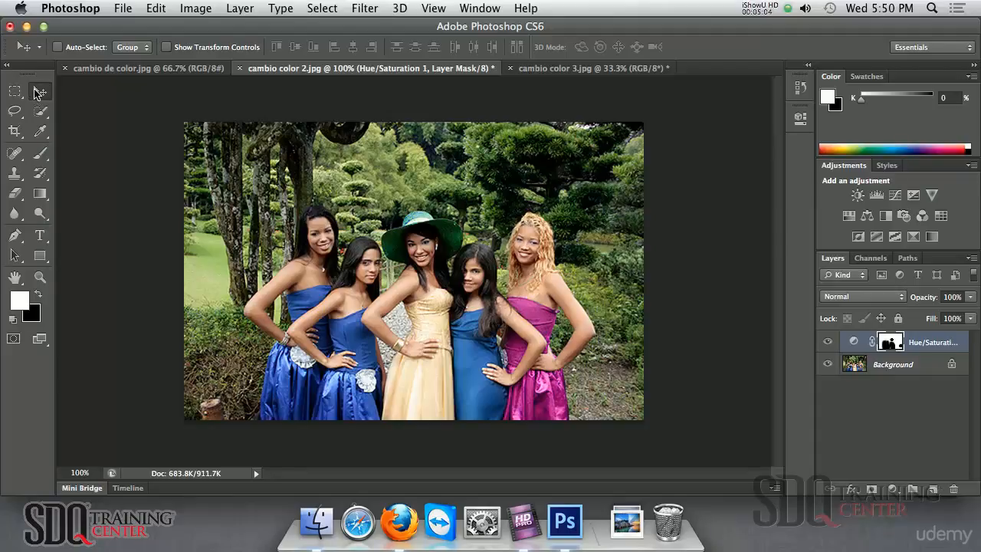
{"action": "double_click", "coordinate": [855, 346]}
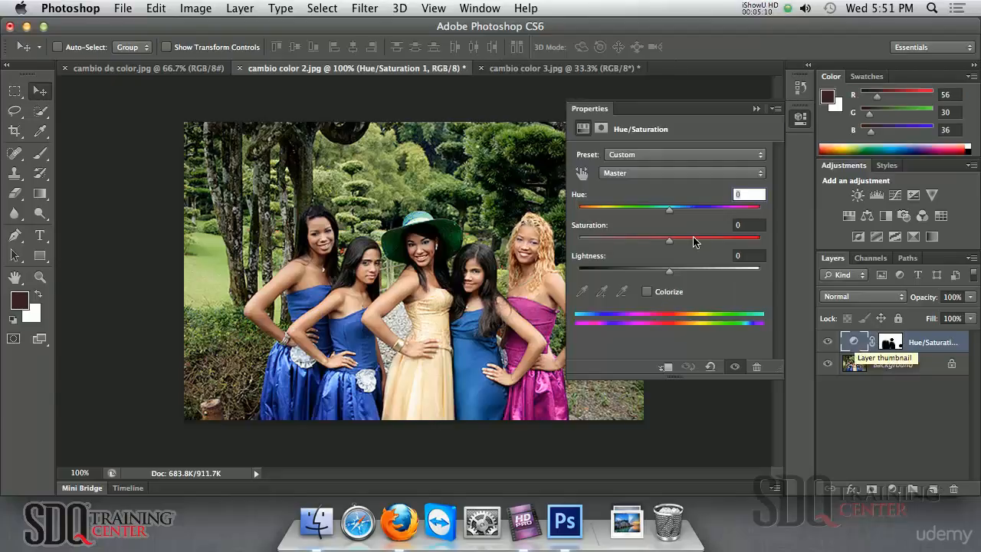